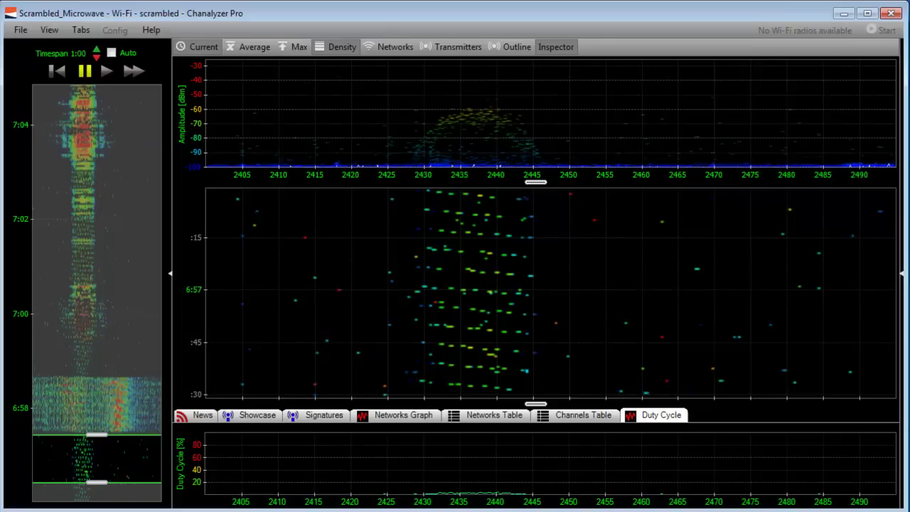
- Enlarge the density graph, turn off the Inspector, and label the graph's horizontal axis with Wi-Fi channels
drag(541, 182, 543, 289)
click(555, 47)
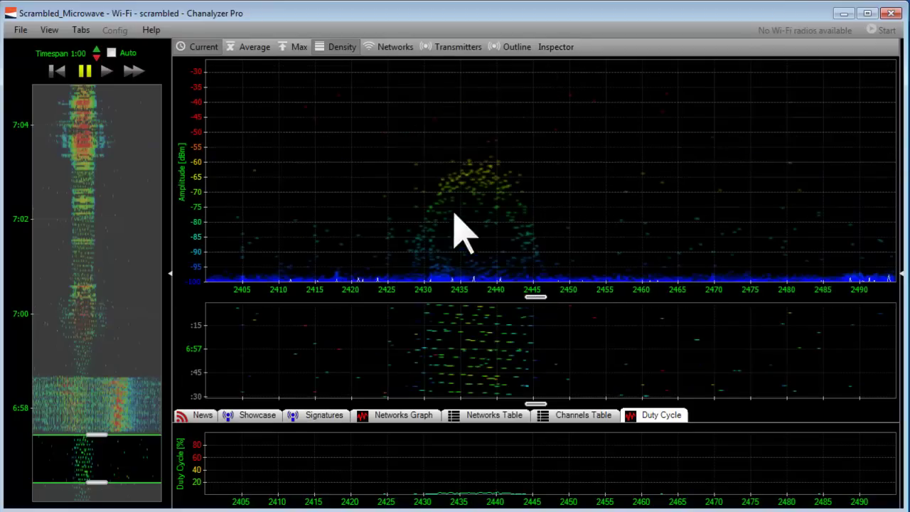
right_click(605, 187)
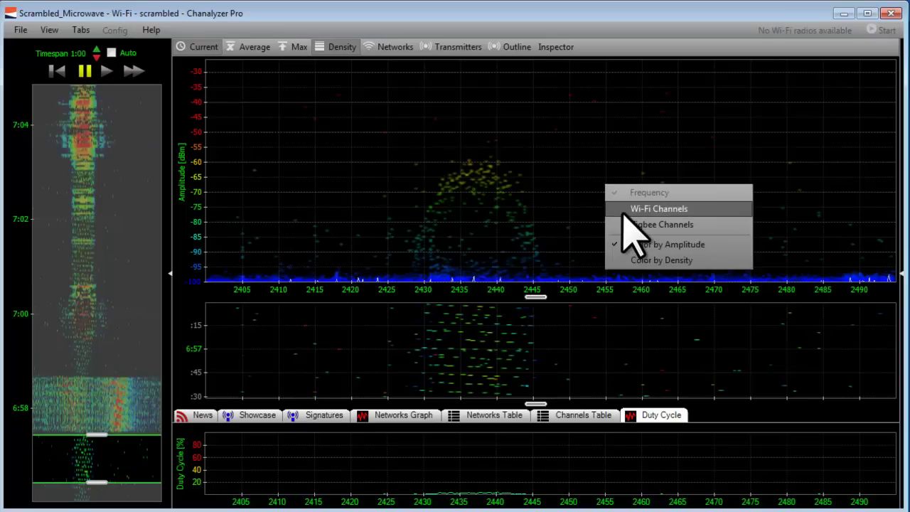
click(628, 209)
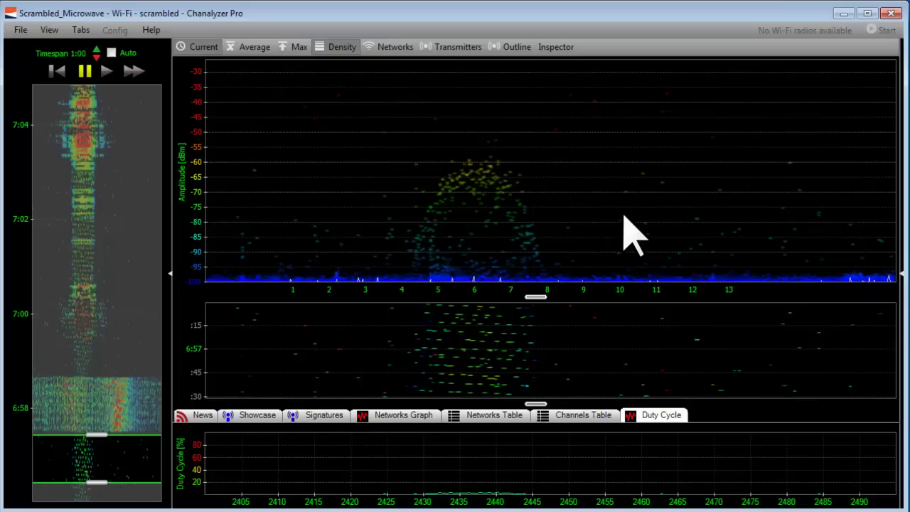
drag(534, 297, 540, 272)
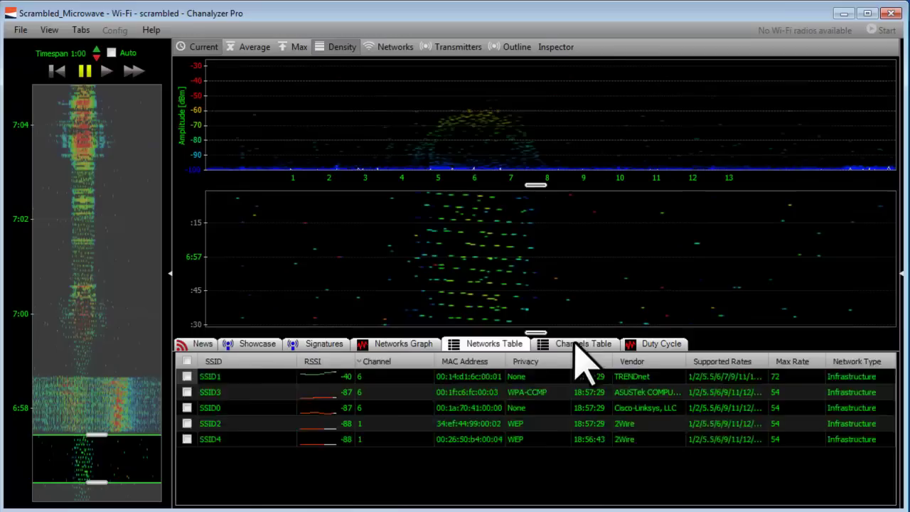
- Compare the Channels Table with the Networks Table, and sort the networks by RSSI and finally by channel in descending order
click(576, 342)
click(497, 344)
click(342, 361)
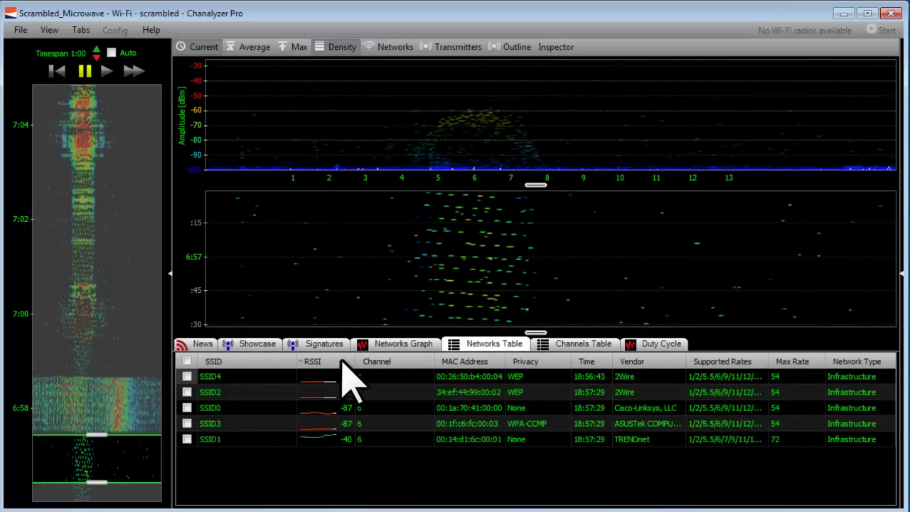
click(373, 361)
click(373, 362)
click(388, 361)
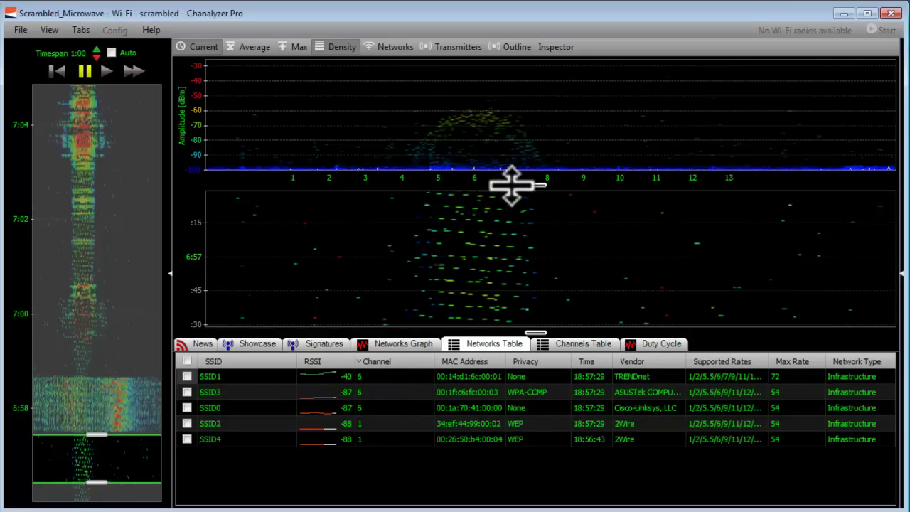
- Overlay the SSID1 network on the density graph and adjust the pane heights so its outline is easy to read
click(187, 376)
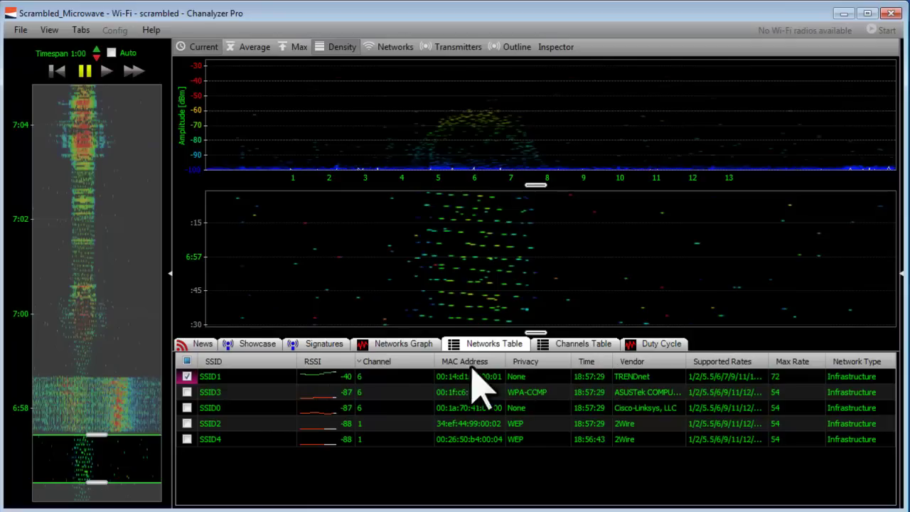
click(396, 47)
drag(535, 186, 535, 226)
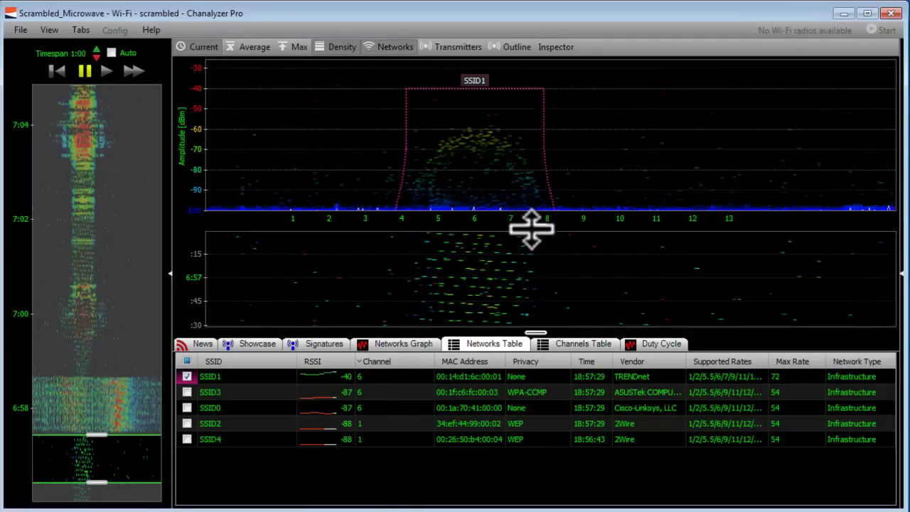
drag(533, 334, 541, 369)
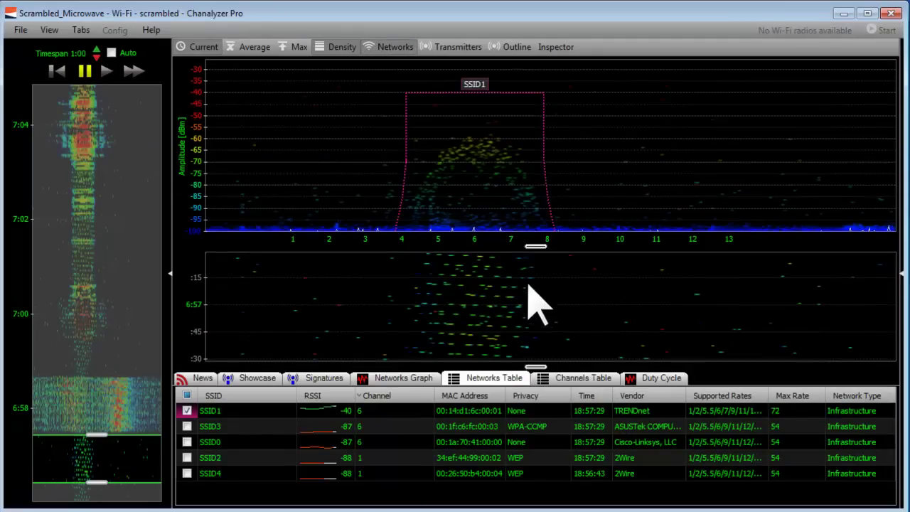
drag(526, 247, 535, 227)
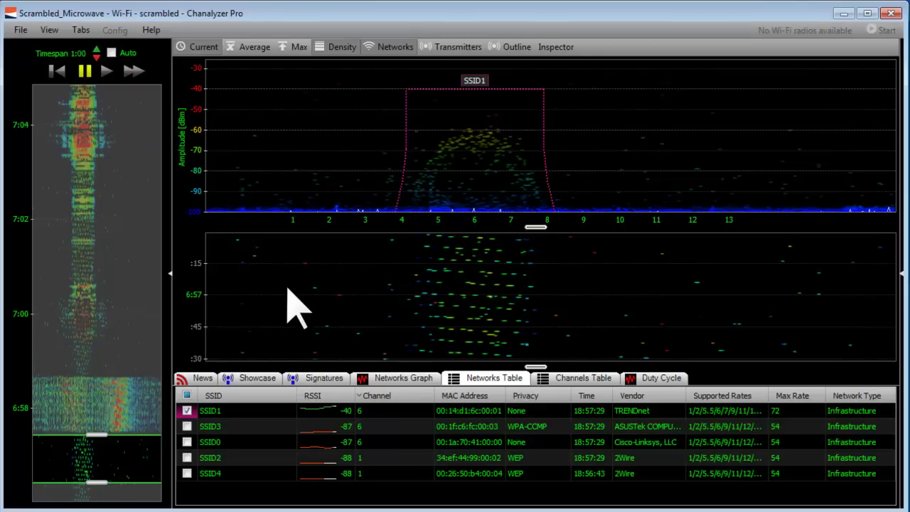
- Play the recording, move the one-minute time window over the wideband activity around 6:58, and pause playback
click(106, 71)
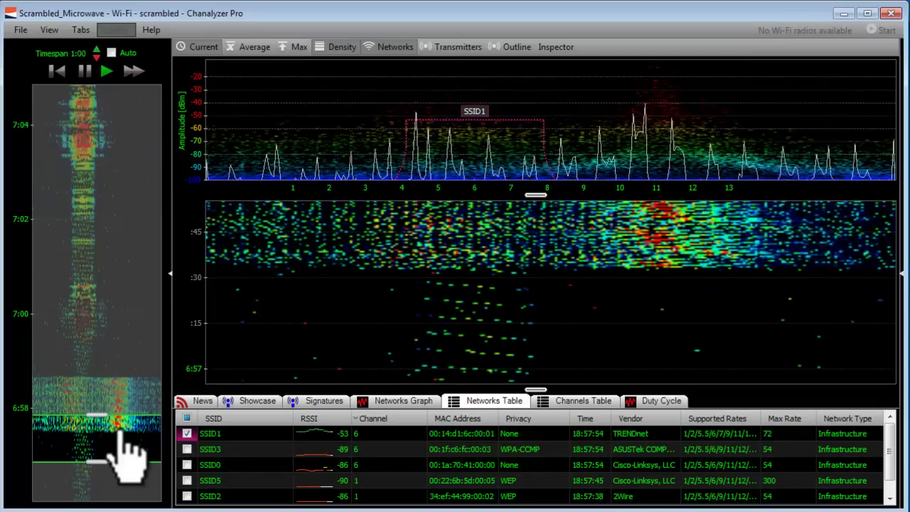
drag(122, 430, 118, 391)
click(86, 71)
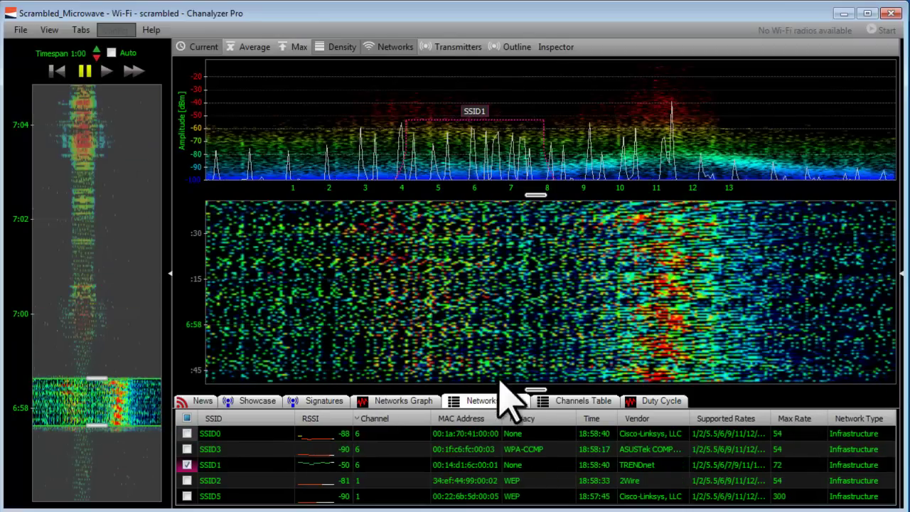
- Adjust the heights of the density, waterfall and Networks Table panes to show more table rows and a larger waterfall
drag(544, 193, 548, 253)
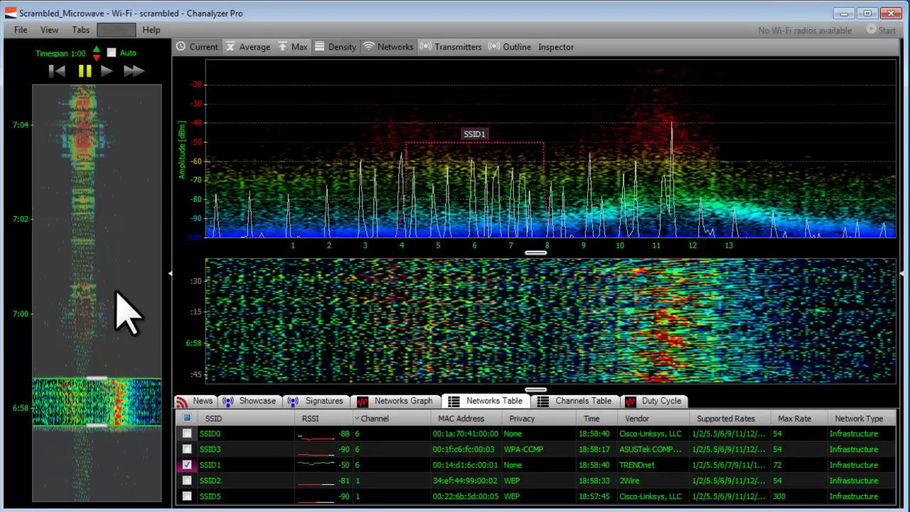
drag(536, 252, 531, 235)
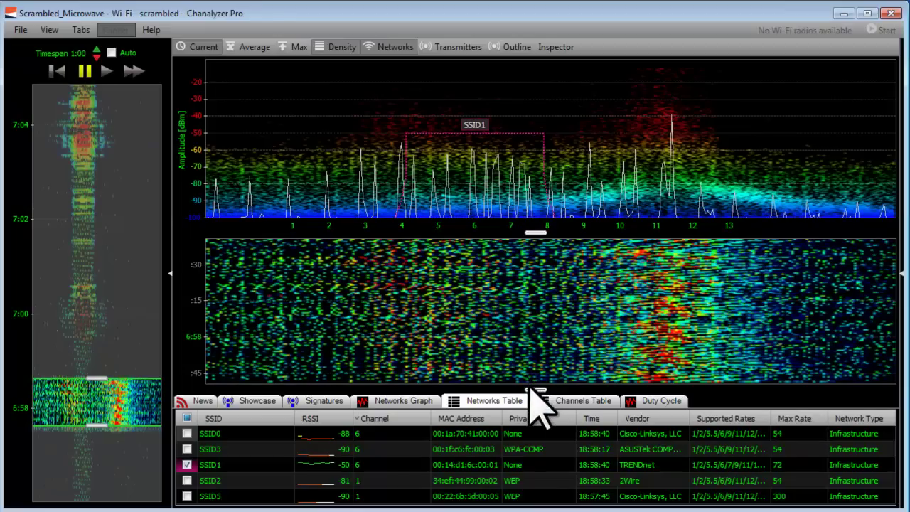
drag(532, 387, 533, 372)
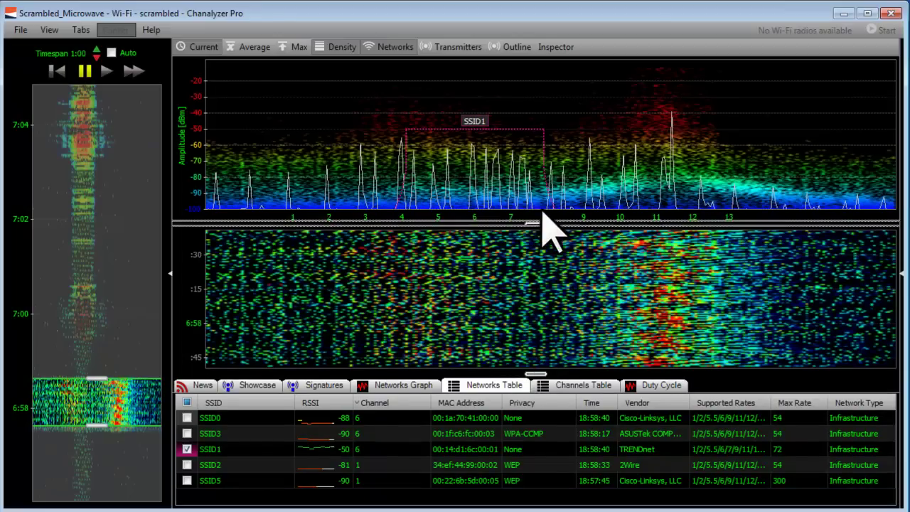
drag(538, 222, 541, 206)
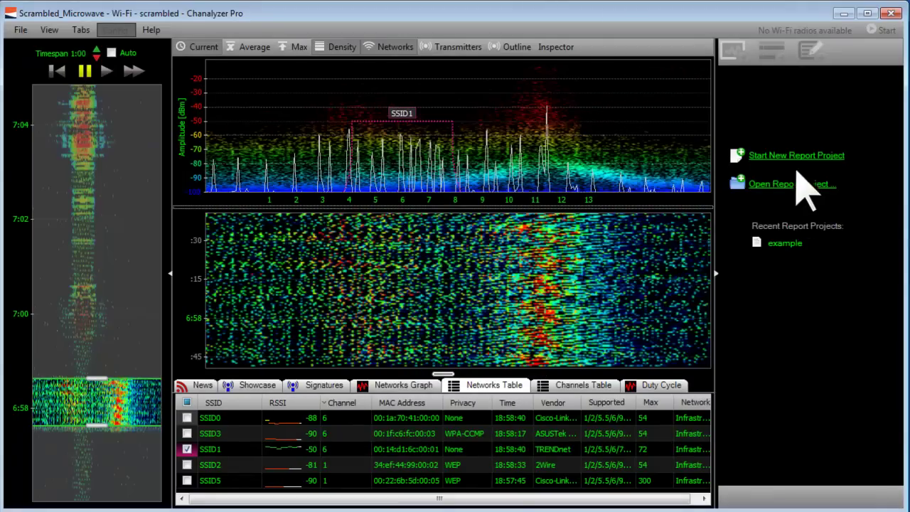
- Start a new report project and set its report title to "Microwave Oven Interference"
click(46, 30)
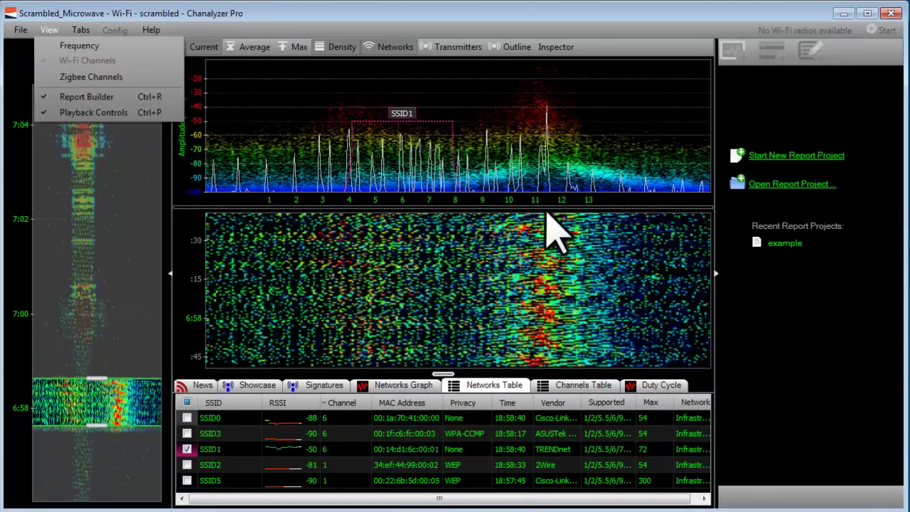
click(796, 170)
click(789, 155)
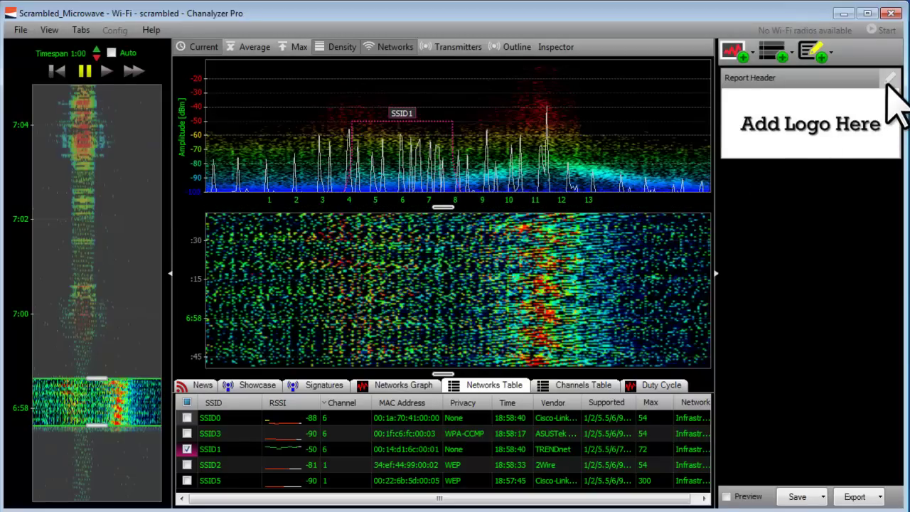
click(889, 80)
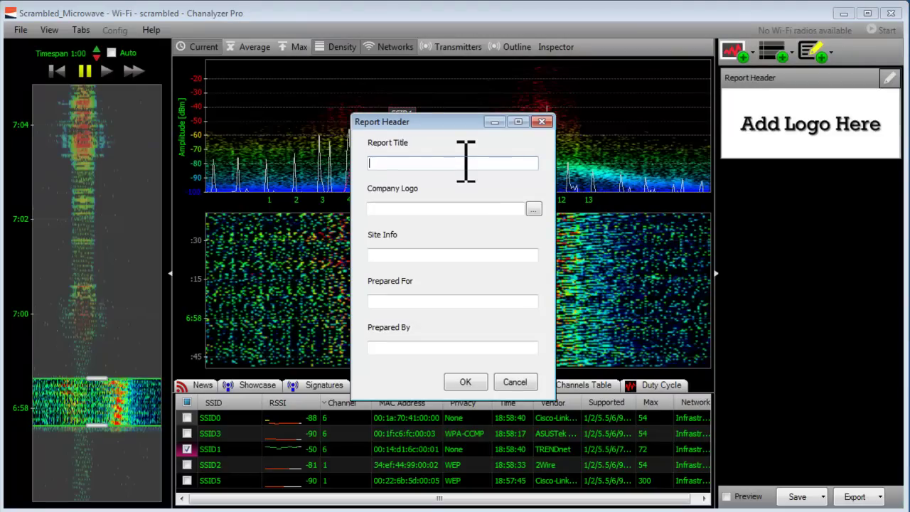
text(Microwave Oven Interference)
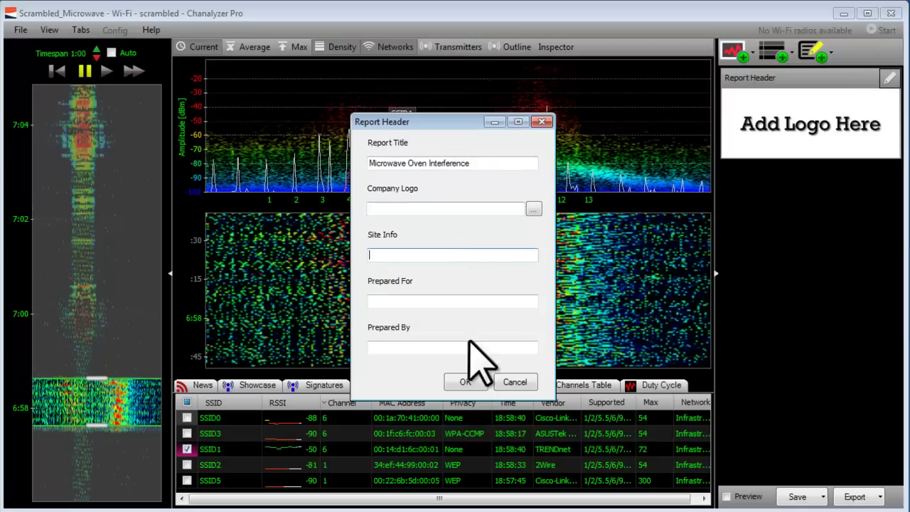
click(471, 381)
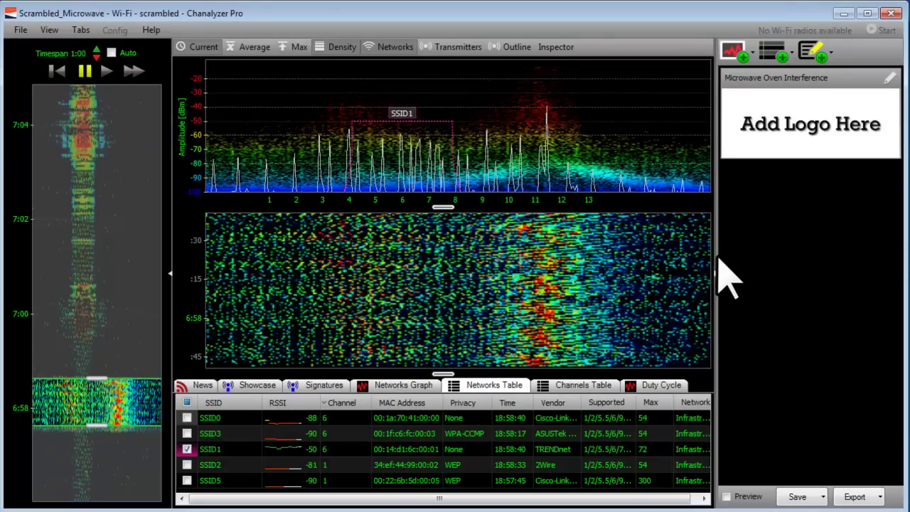
- Enlarge the density graph and hide the current trace, leaving the density data and network overlay shown
drag(451, 206, 459, 260)
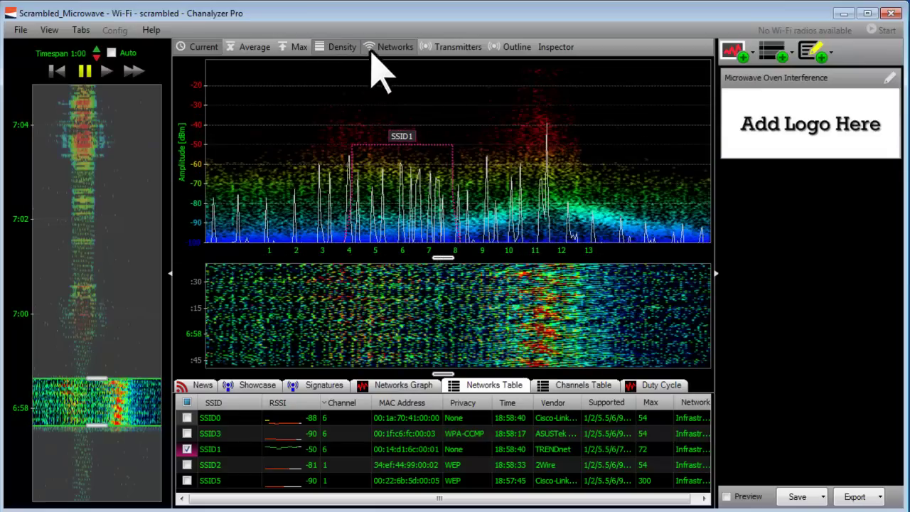
click(206, 46)
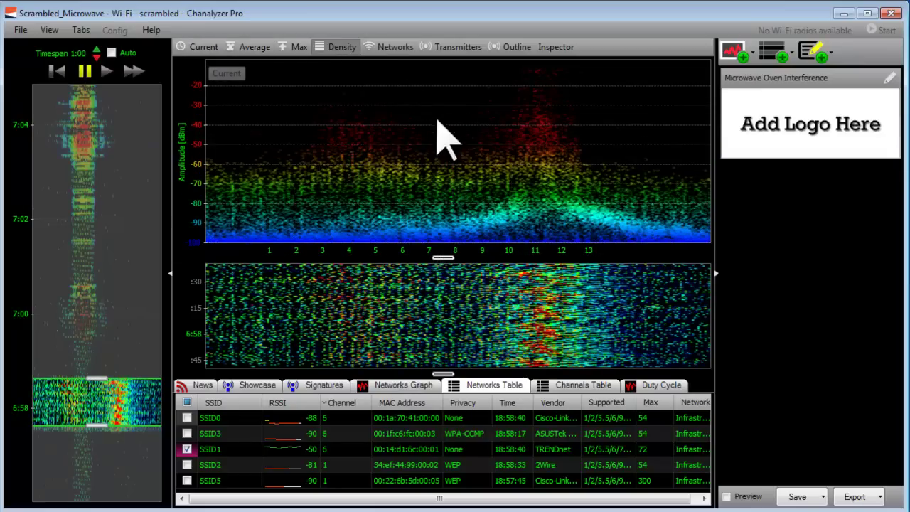
click(335, 48)
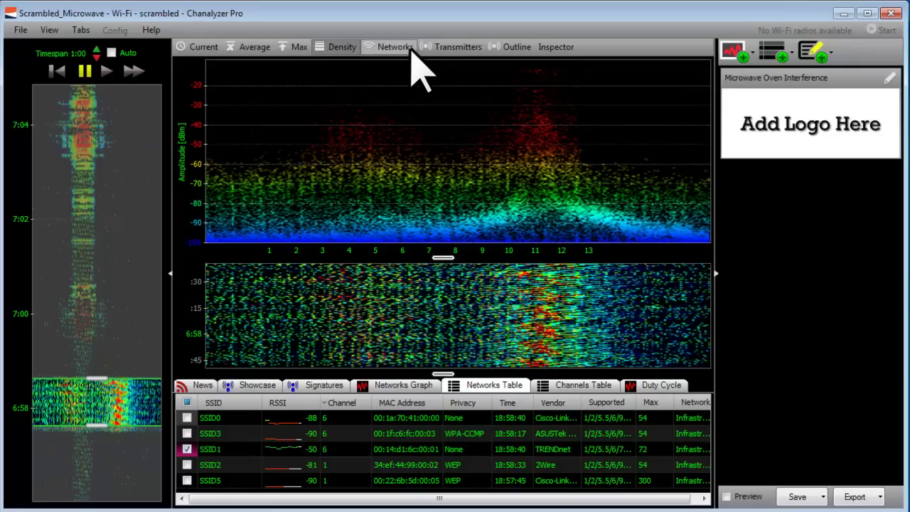
click(402, 47)
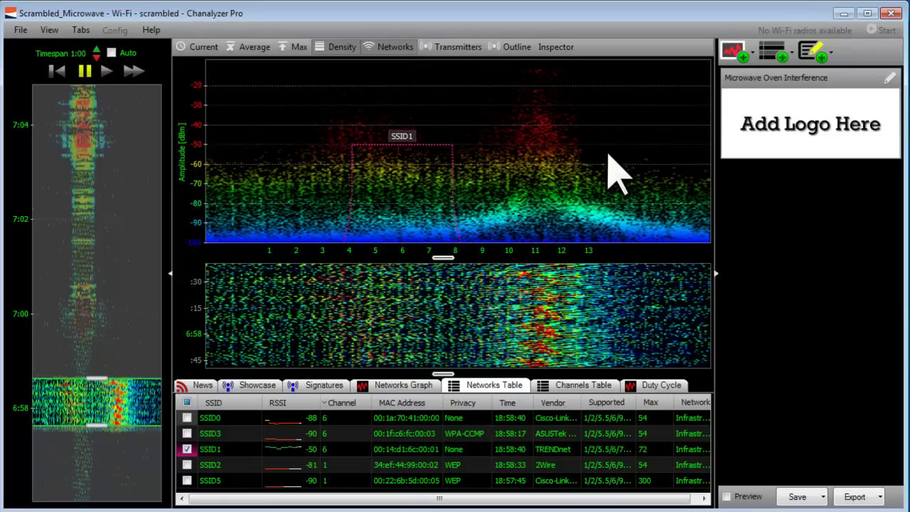
- Add a density graph and a waterfall graph of the selected time window to the report
click(754, 60)
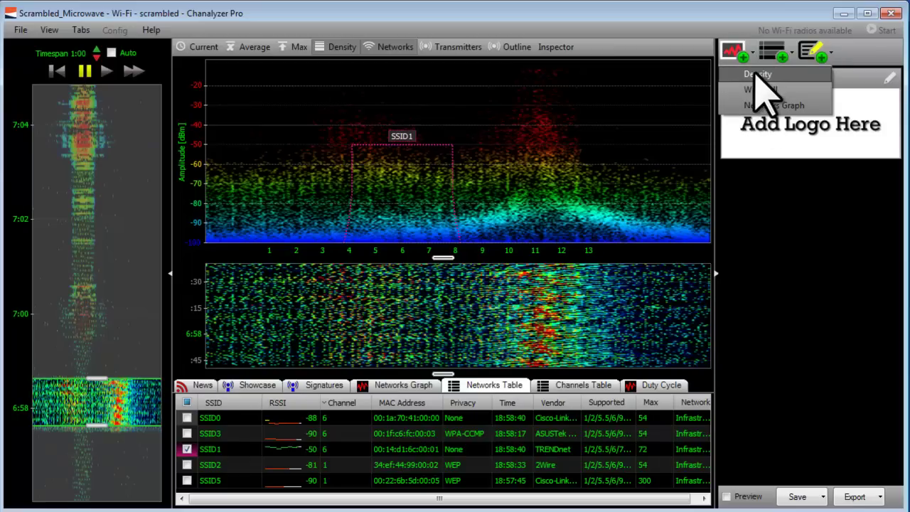
click(757, 91)
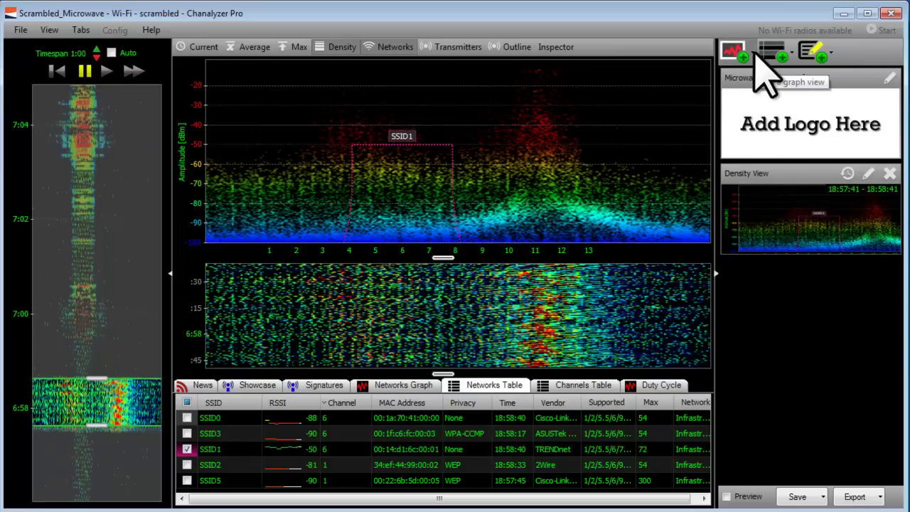
click(752, 60)
click(802, 314)
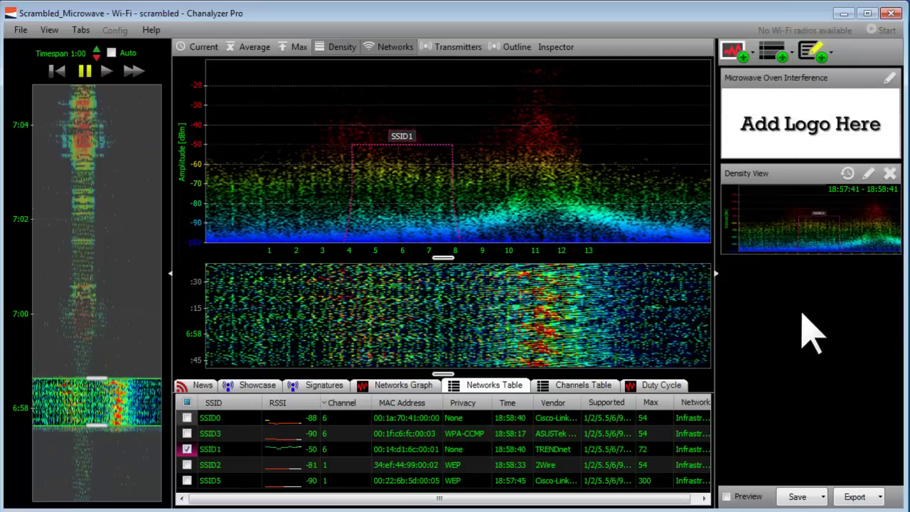
click(752, 60)
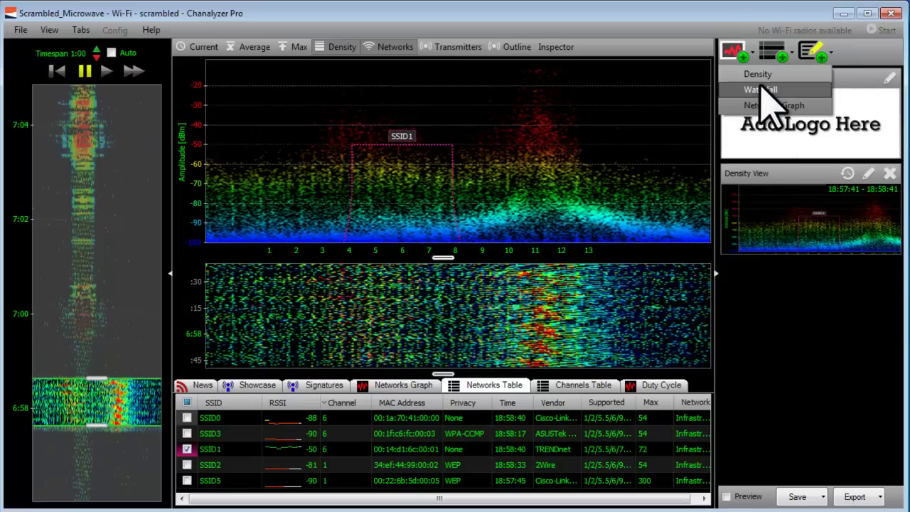
click(760, 93)
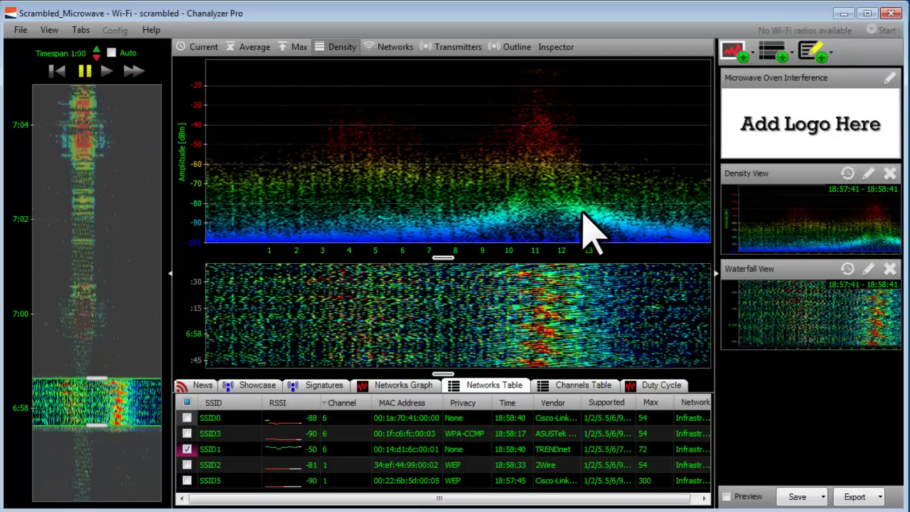
- Set the report's density block title to "Microwave Oven Interference" and replace its description with "SSID1"
click(867, 175)
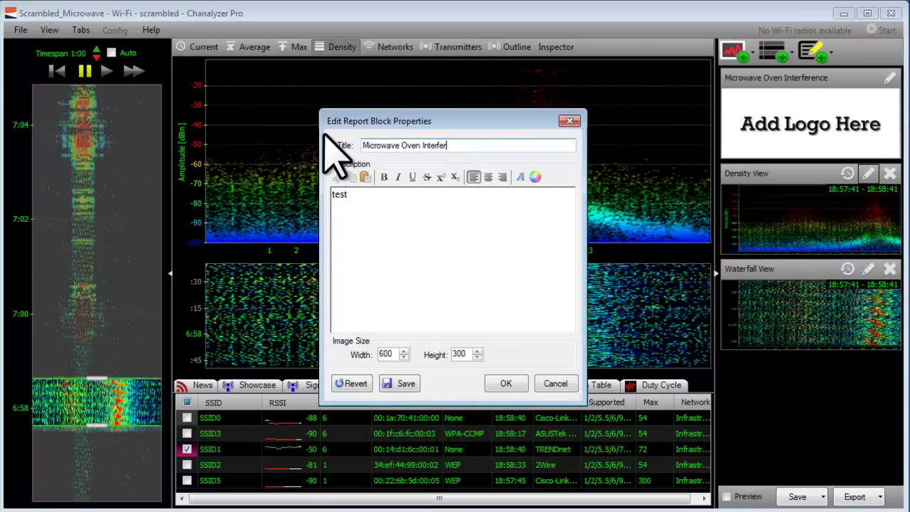
drag(331, 235, 298, 167)
key(BackSpace)
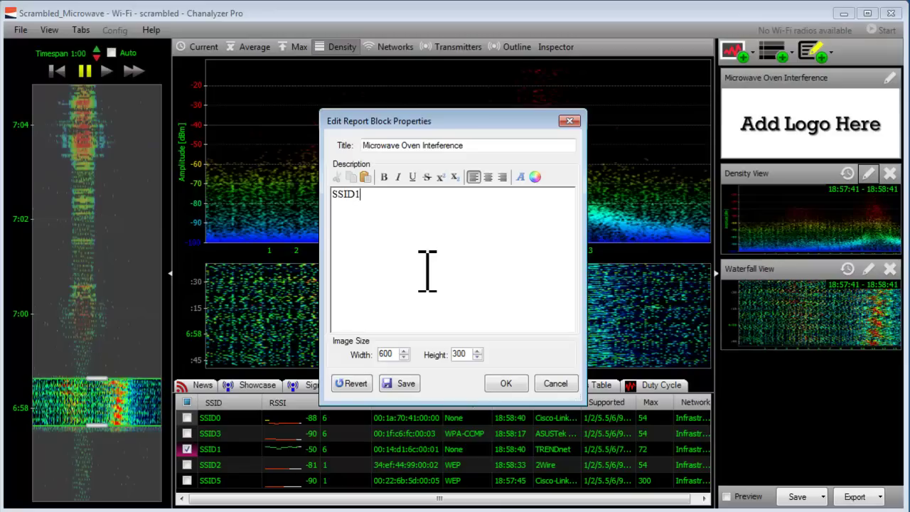
click(516, 381)
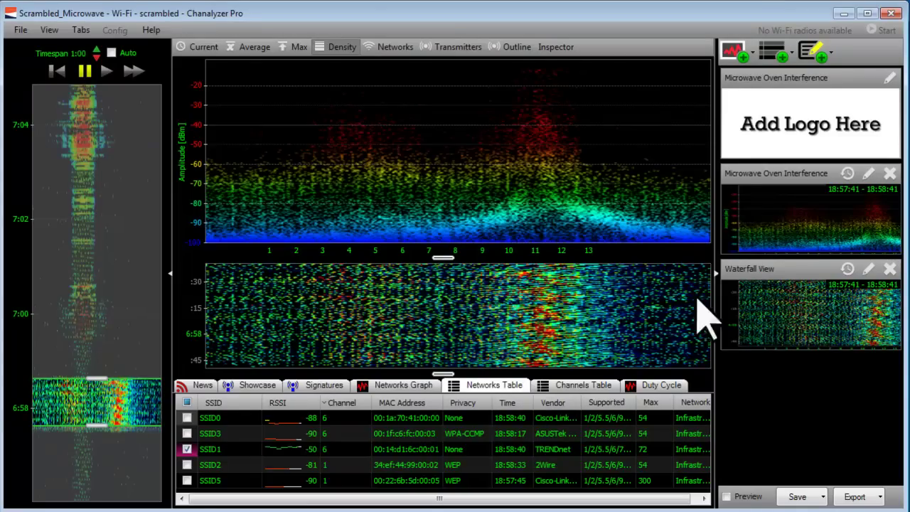
click(868, 174)
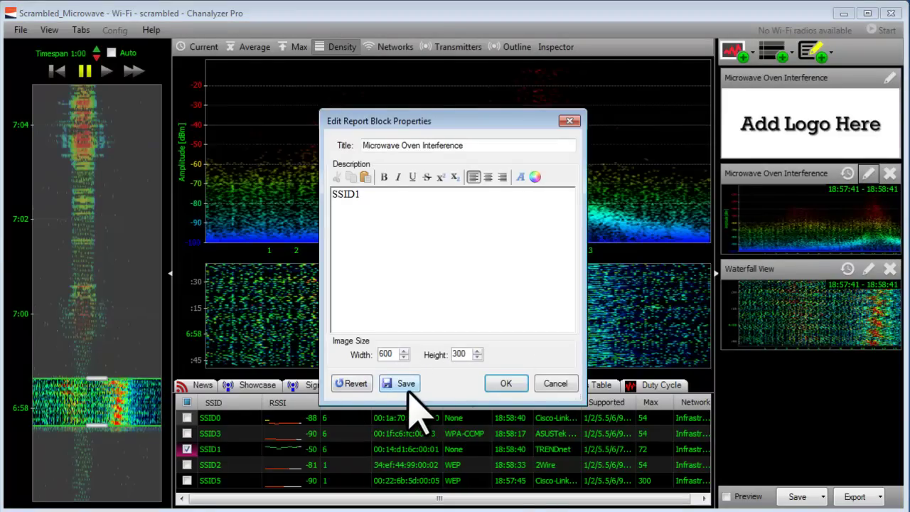
click(490, 383)
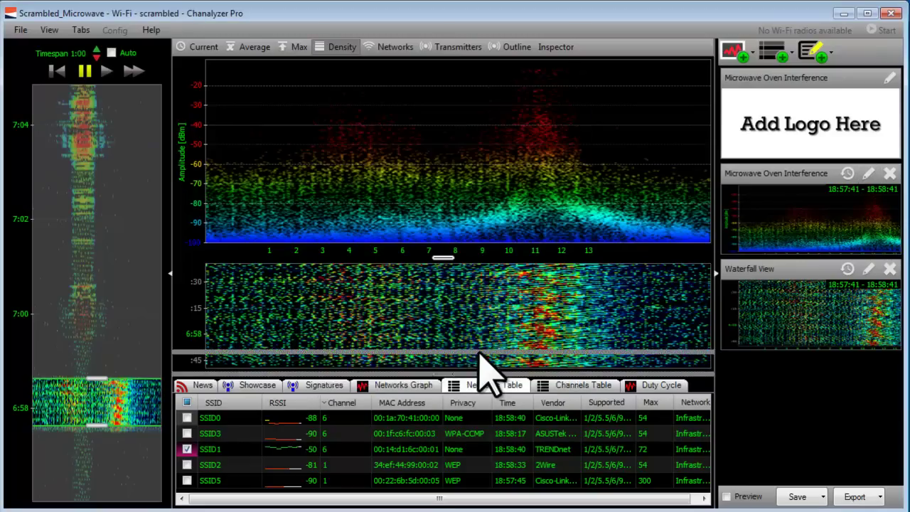
- Select the microwave-free time window from 19:01:03 to 19:03:05 in the timeline and show the network overlay on the density graph
drag(478, 354, 478, 347)
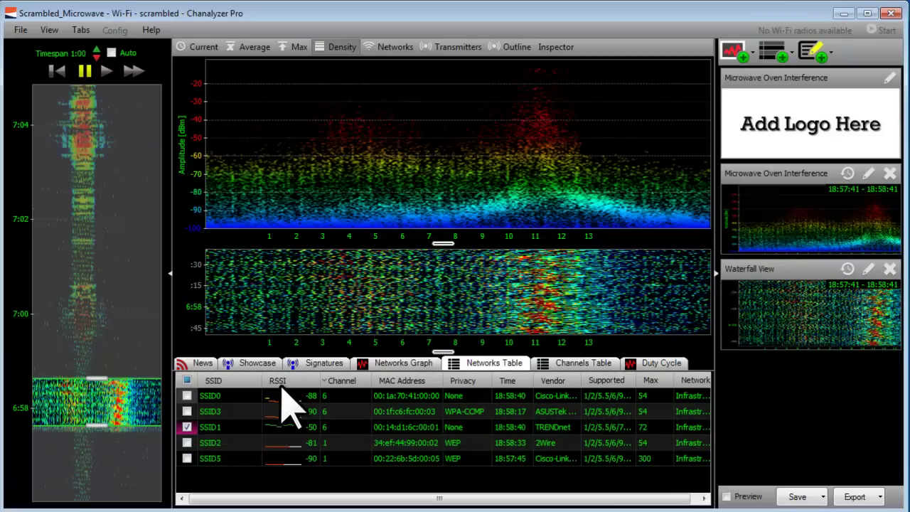
drag(121, 410, 101, 158)
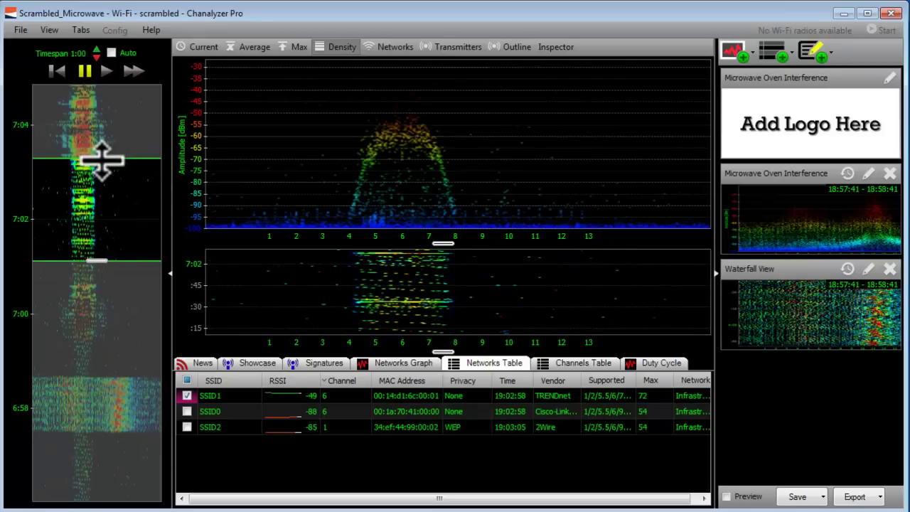
mouse_move(103, 245)
mouse_down()
mouse_move(116, 187)
mouse_move(102, 352)
mouse_move(107, 250)
mouse_up()
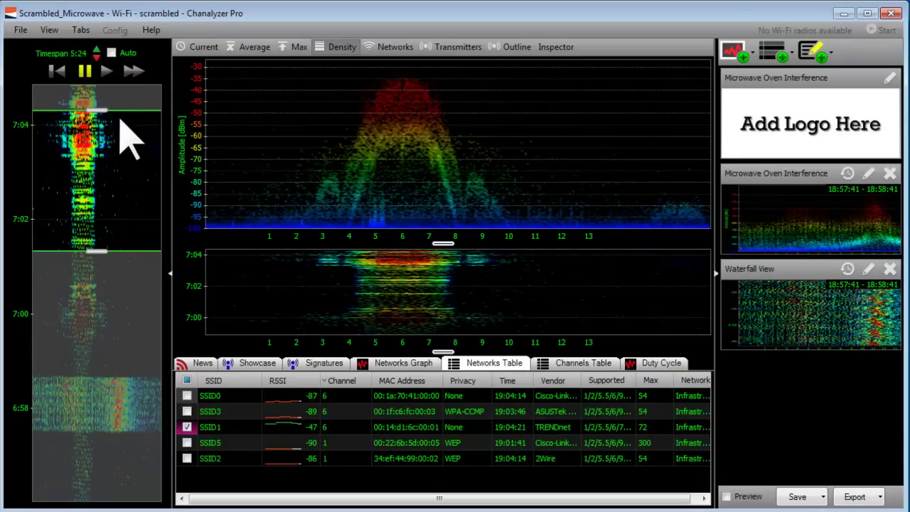
drag(101, 126, 101, 187)
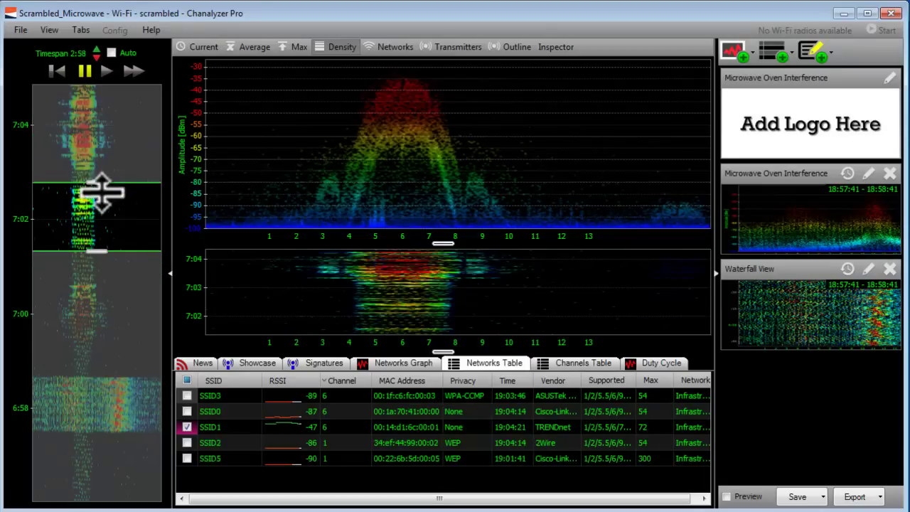
mouse_move(103, 229)
mouse_down()
mouse_move(108, 136)
mouse_move(101, 246)
mouse_up()
drag(113, 199, 112, 175)
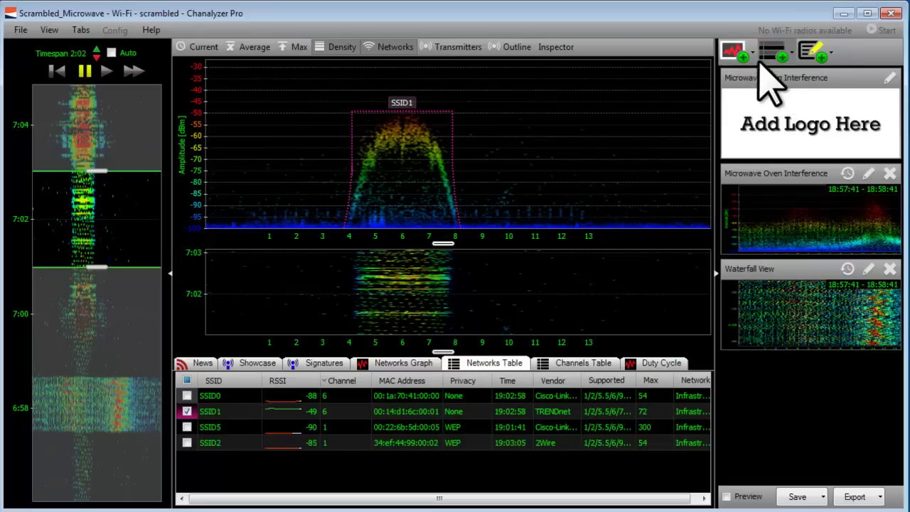
- Add a density graph and a waterfall graph of the 19:01:03 to 19:03:05 window to the report
click(751, 53)
click(745, 74)
click(751, 54)
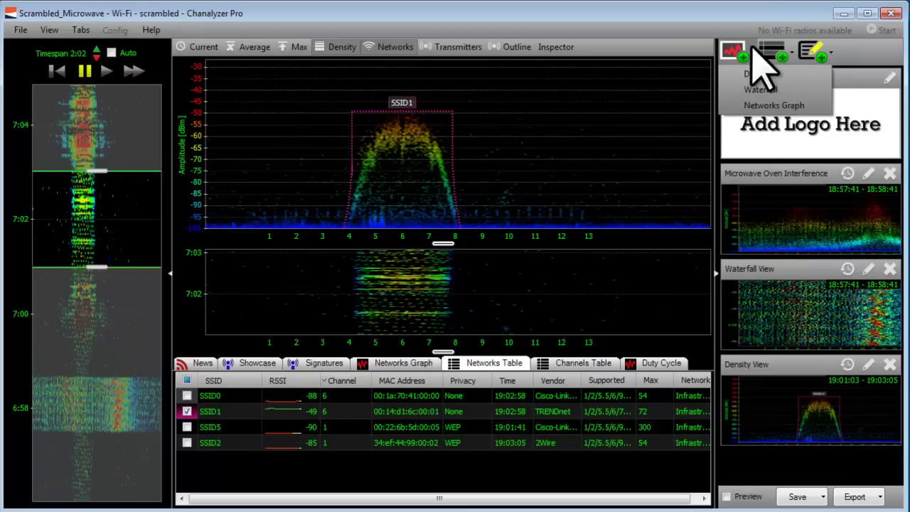
click(759, 90)
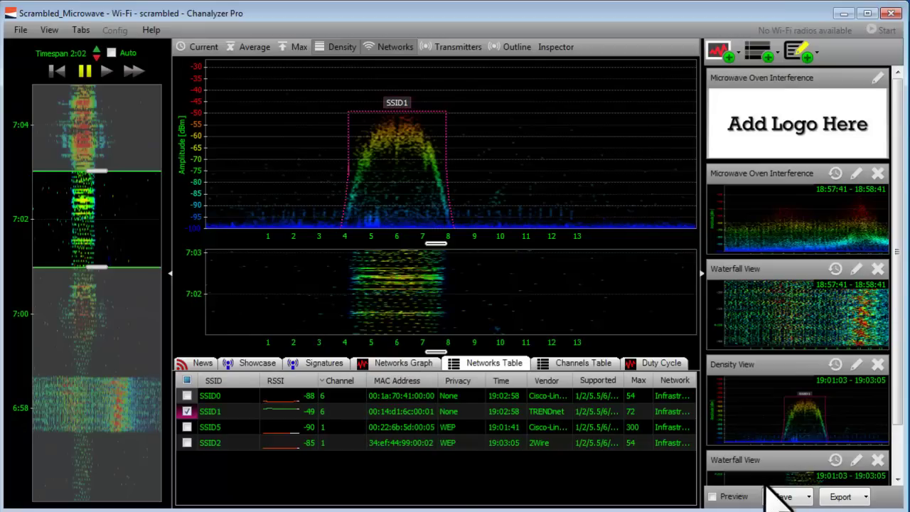
- Preview the report with the newly added graphs and close the preview
click(744, 496)
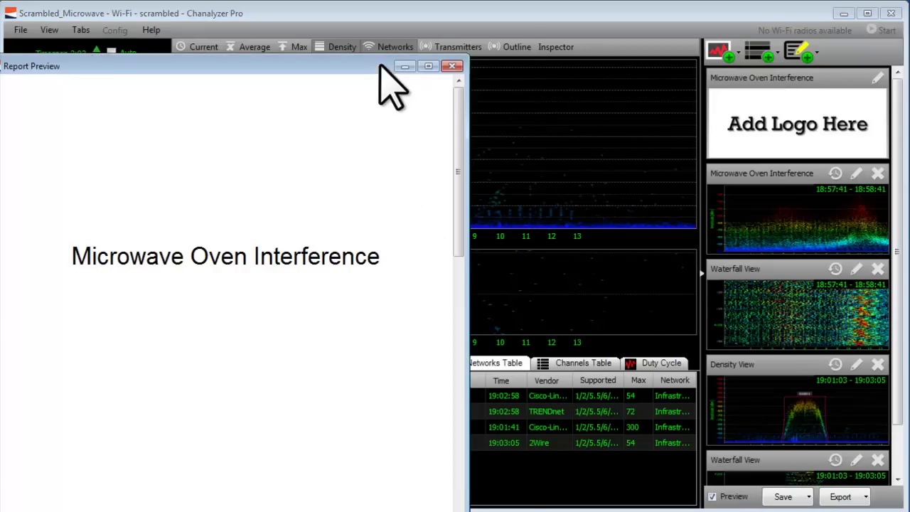
drag(605, 167, 611, 199)
click(600, 23)
- Move the 19:01:03 density block directly below the Microwave Oven Interference density block, ahead of both waterfall blocks
scroll(897, 323, down, 1)
drag(822, 315, 775, 220)
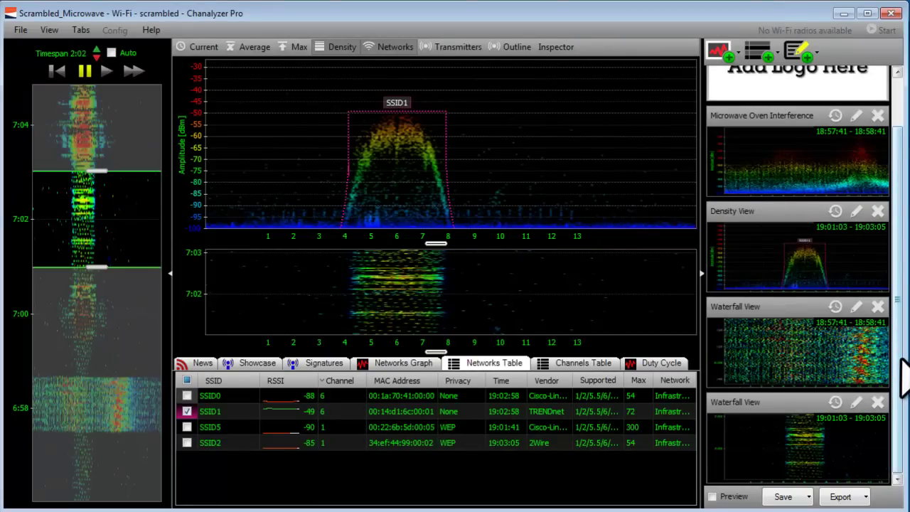
scroll(900, 375, up, 2)
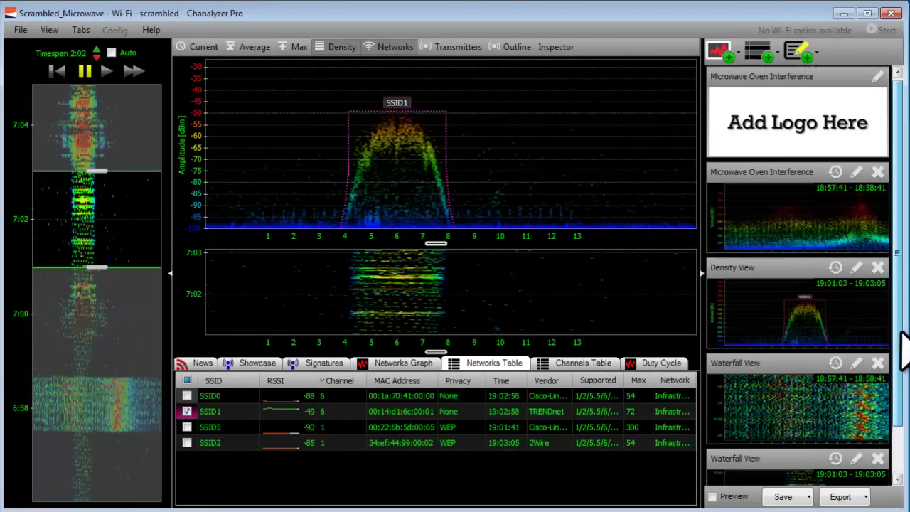
drag(813, 264, 754, 290)
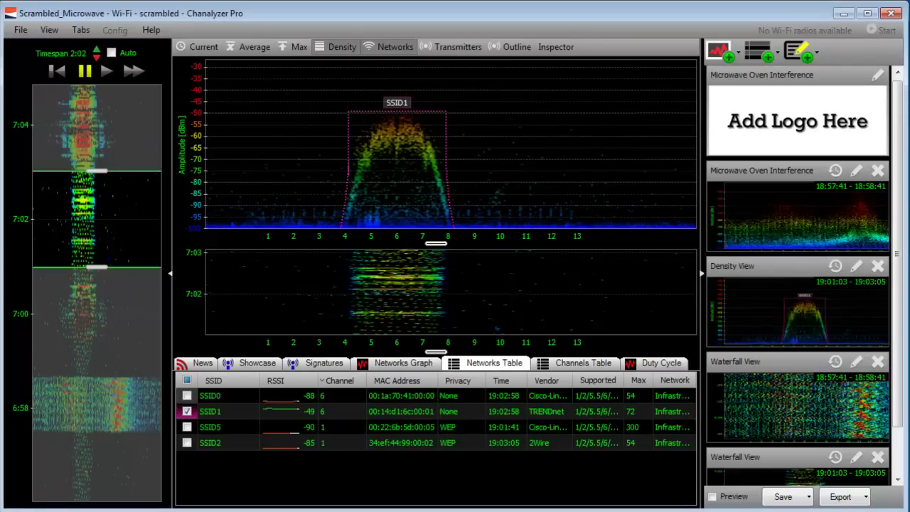
- Preview the reordered report, check the sequence of density and waterfall graphs, and close the preview
click(713, 496)
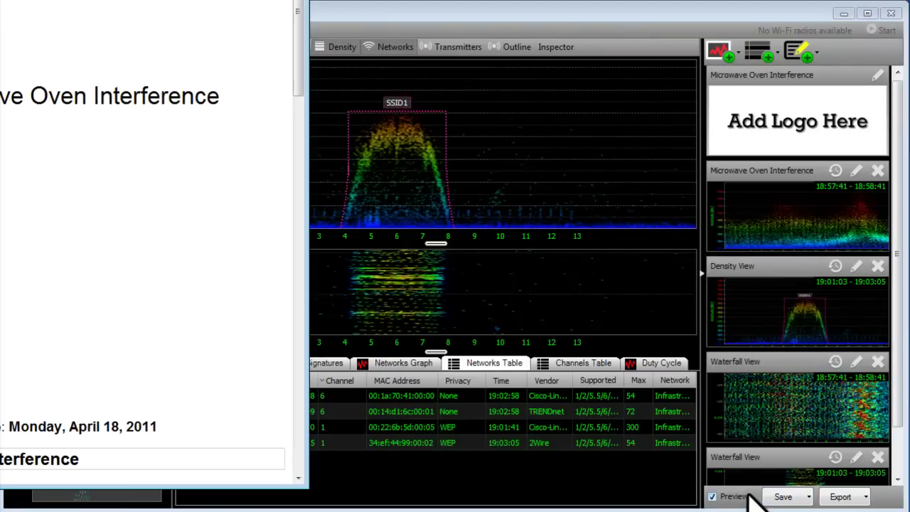
drag(218, 0, 564, 29)
drag(643, 114, 659, 326)
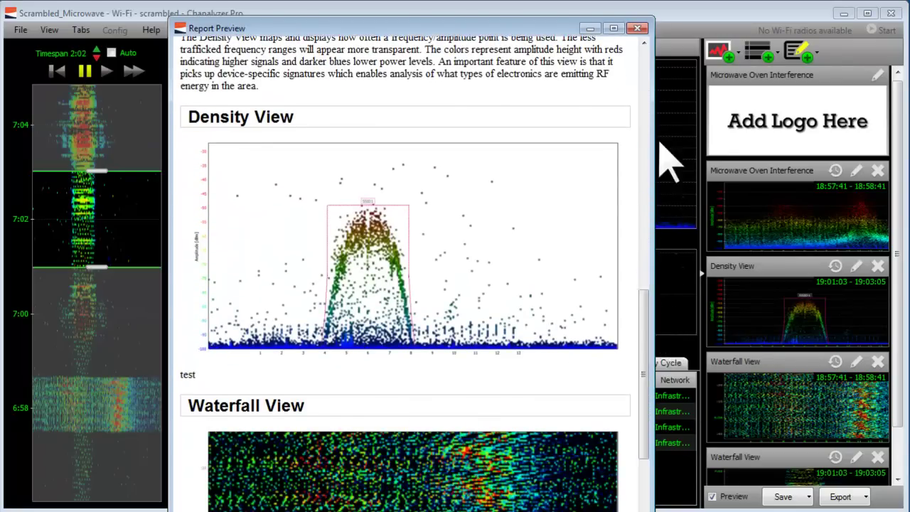
key(Escape)
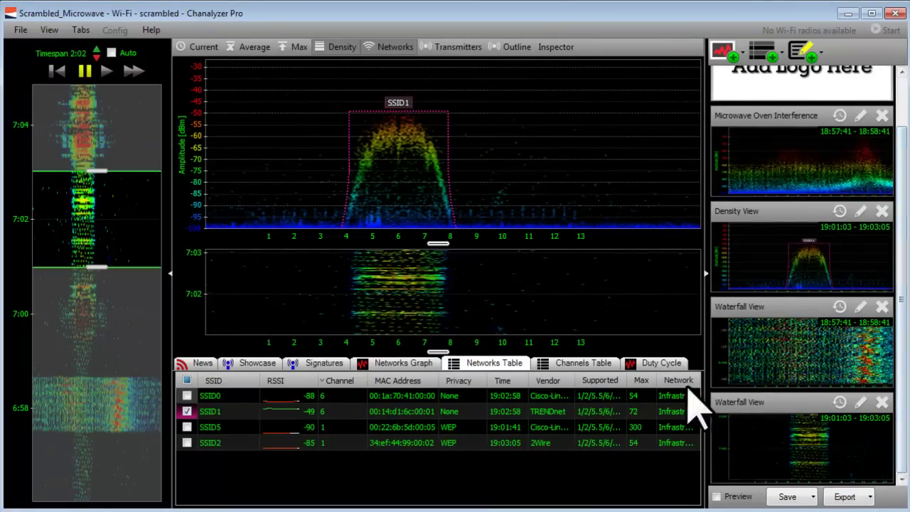
- Select the microwave interference window from 18:57:33 to 18:58:48 in the timeline and add its channels table to the report
drag(142, 260, 142, 432)
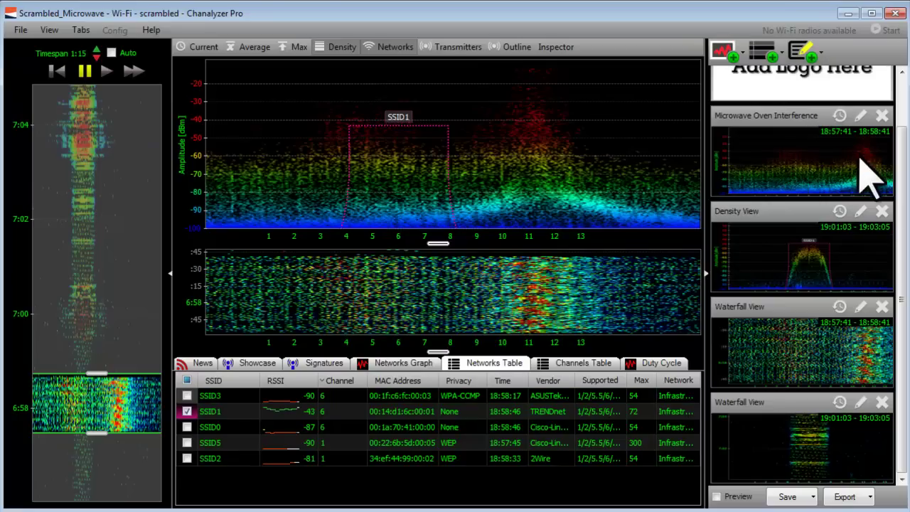
click(781, 49)
click(783, 91)
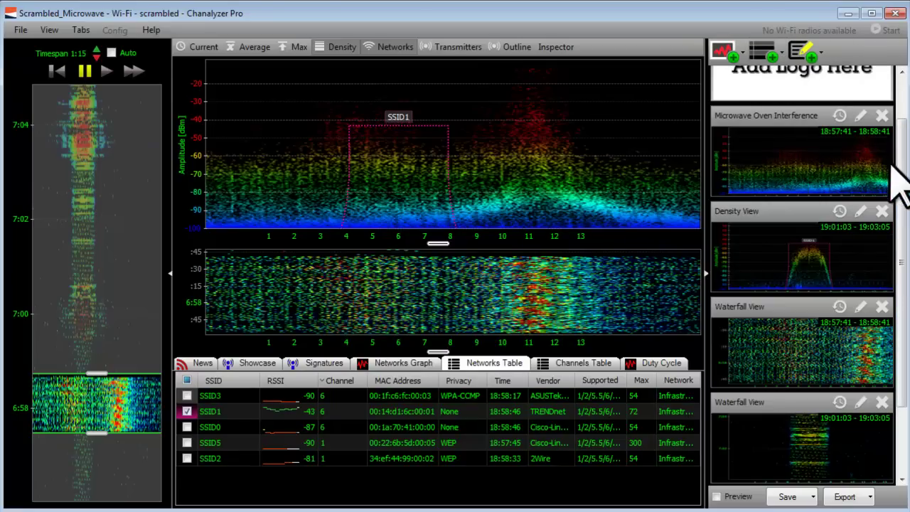
- Move the channels table block directly below the Microwave Oven Interference density block and title it "Microwave Oven Channels Table"
scroll(892, 185, down, 2)
drag(825, 416, 793, 167)
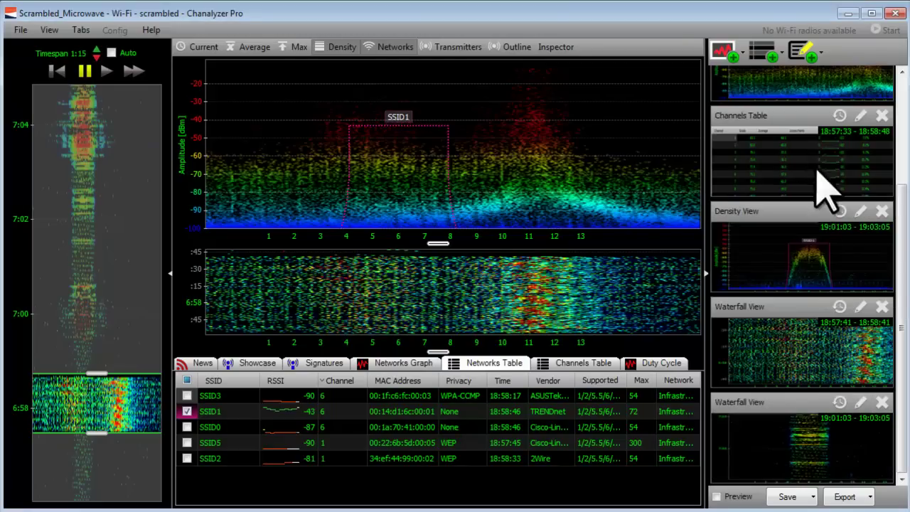
scroll(885, 249, up, 3)
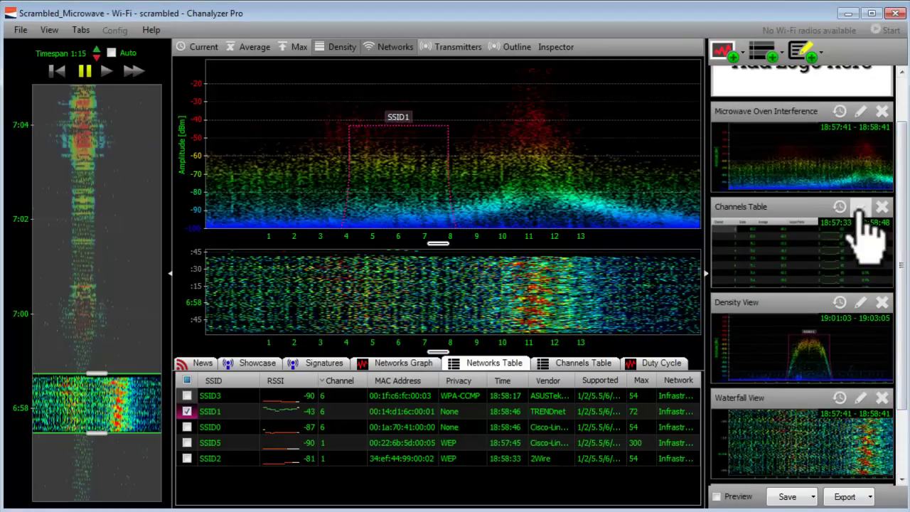
click(860, 207)
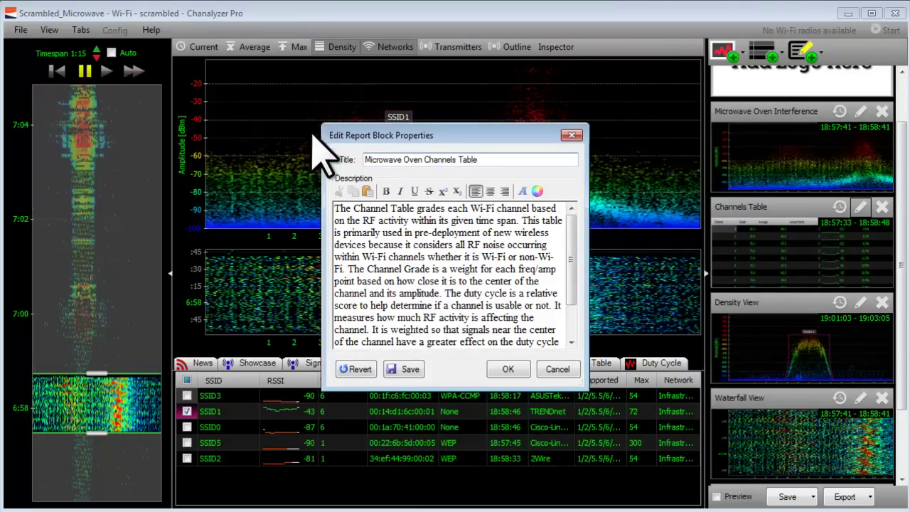
click(507, 370)
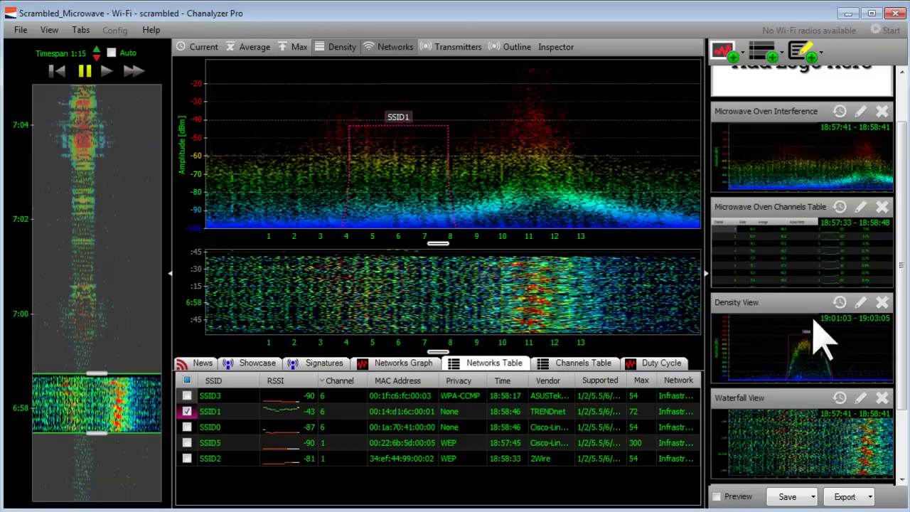
- Preview the report, examine the Microwave Oven Interference graph and the channels table below it, and close the preview
click(737, 497)
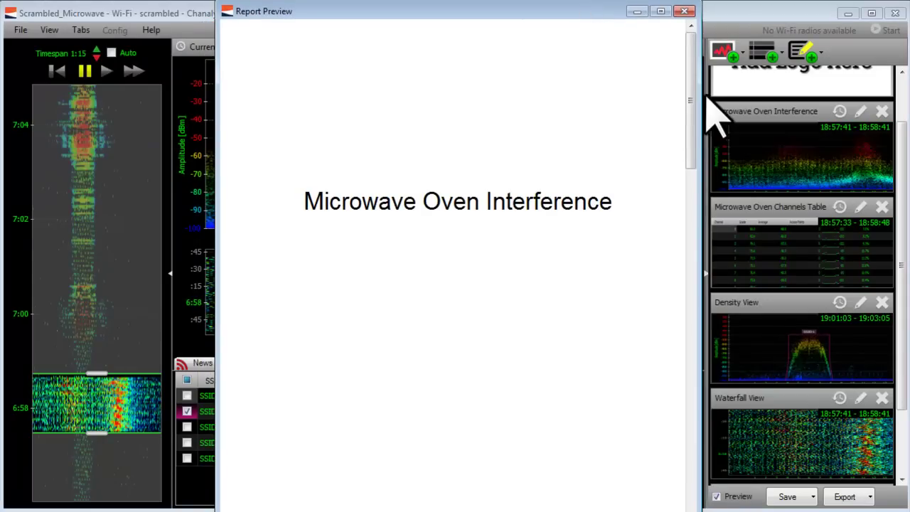
drag(694, 93, 669, 228)
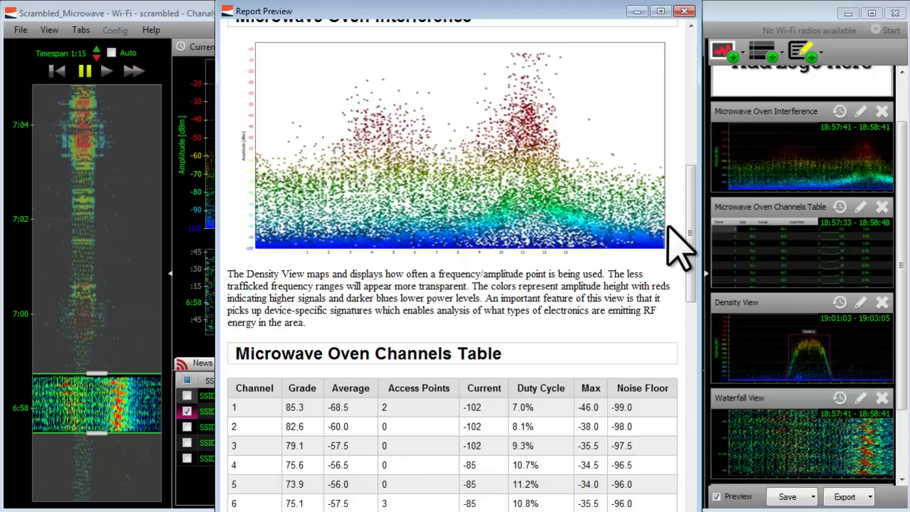
mouse_move(683, 217)
mouse_down()
mouse_move(701, 263)
mouse_move(693, 213)
mouse_up()
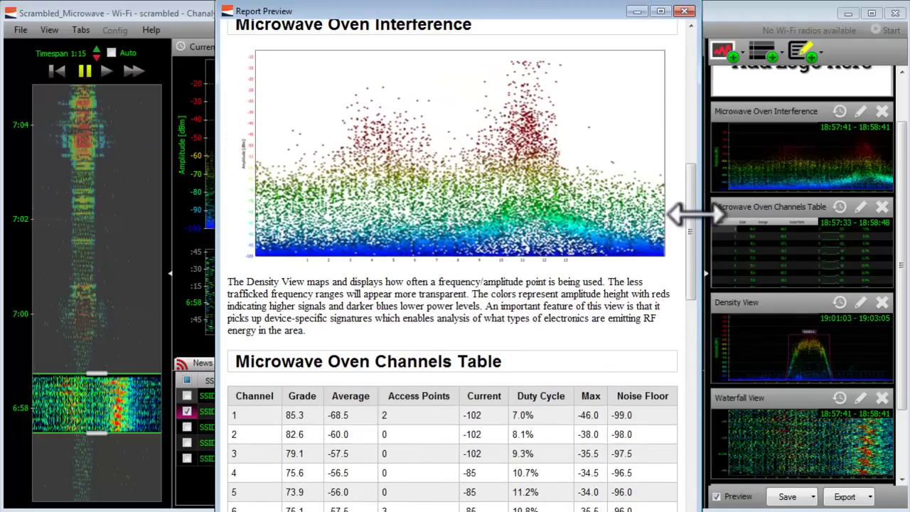
drag(691, 213, 709, 213)
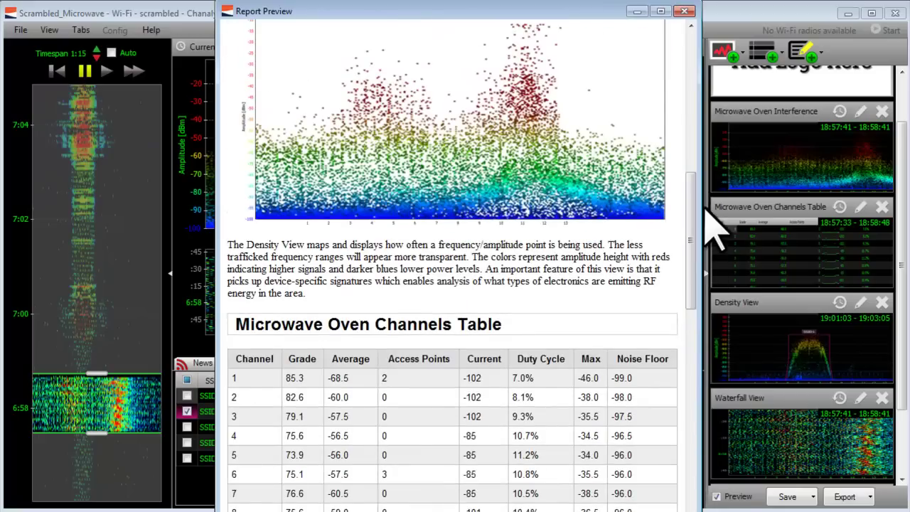
click(684, 12)
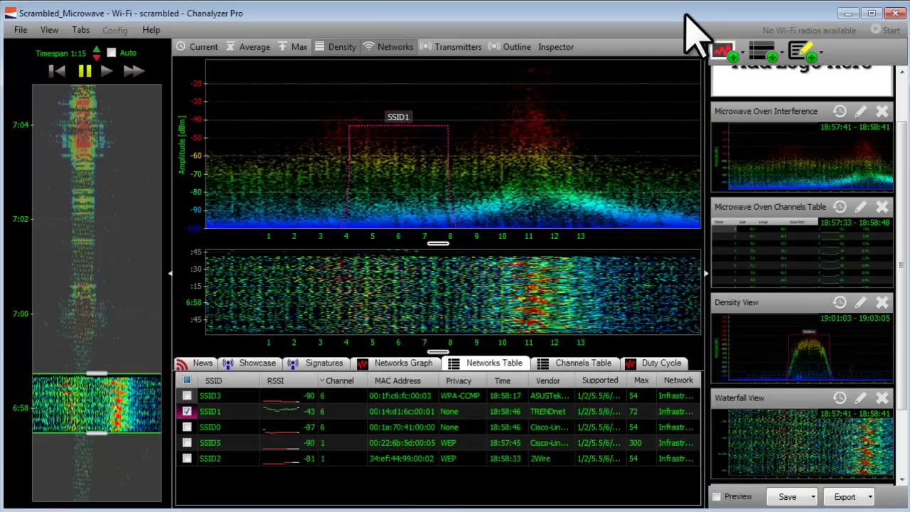